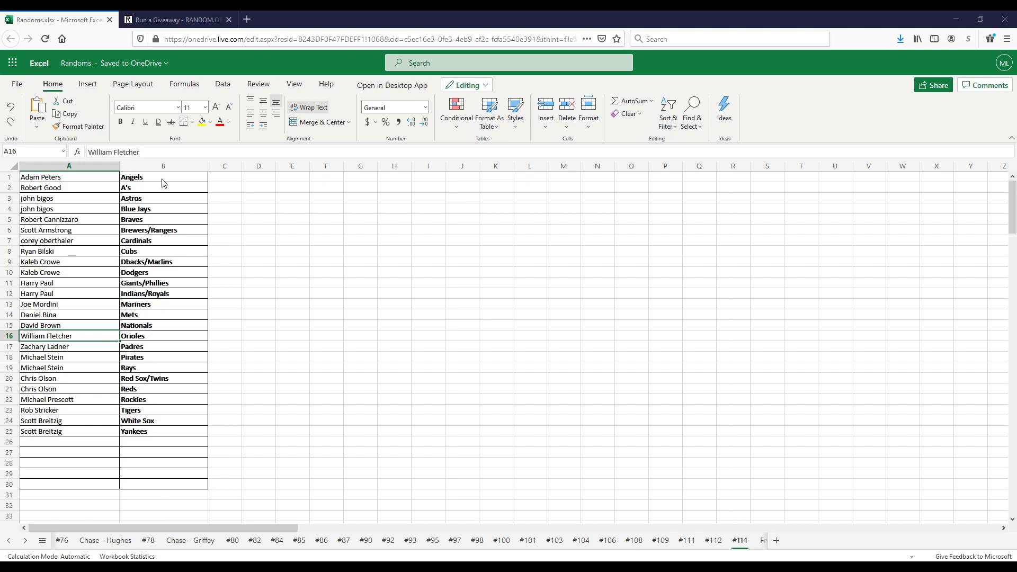
Enter 'Names' as the RANDOM.ORG giveaway description.
left_click(172, 232)
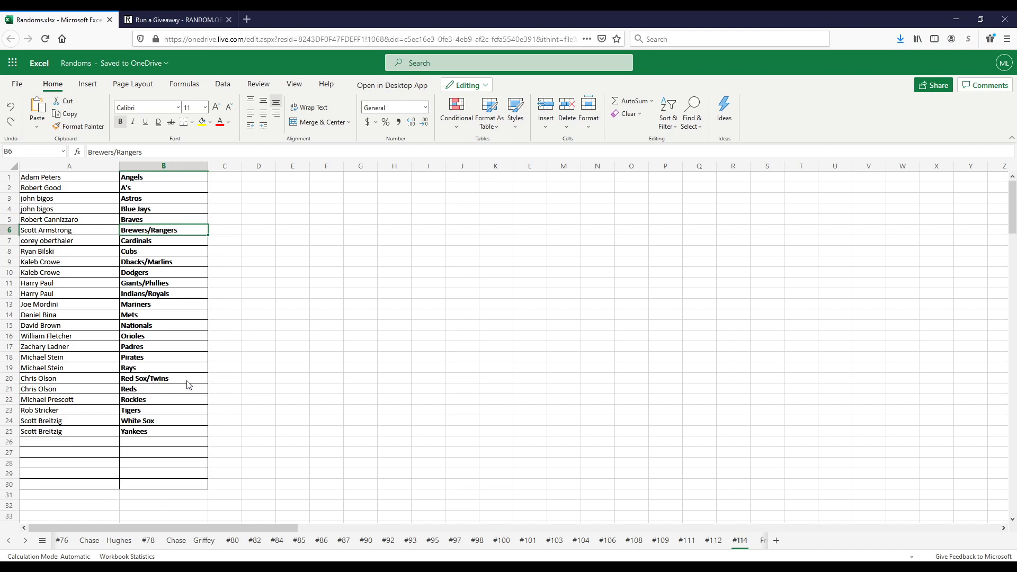
left_click(182, 21)
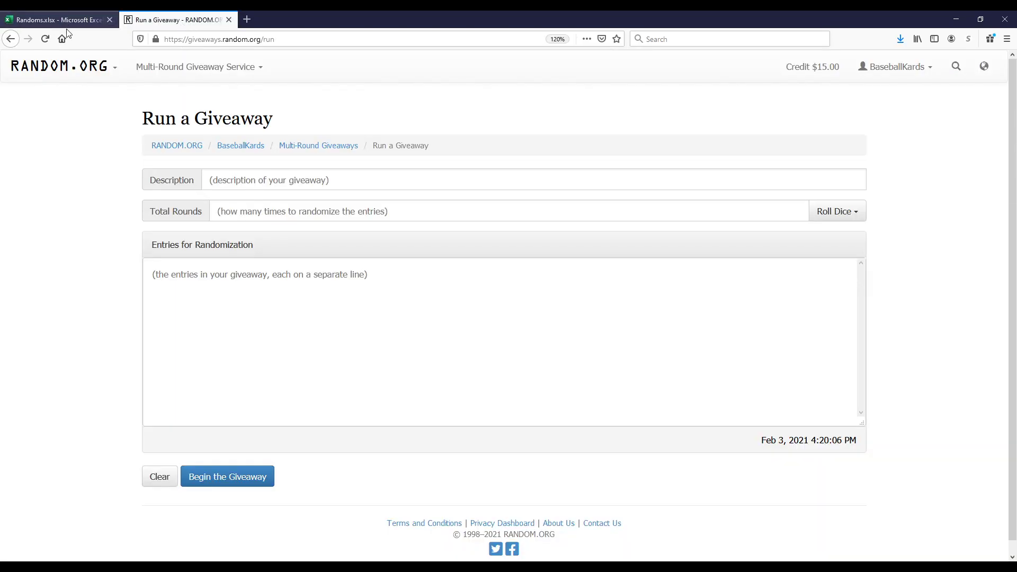
left_click(254, 182)
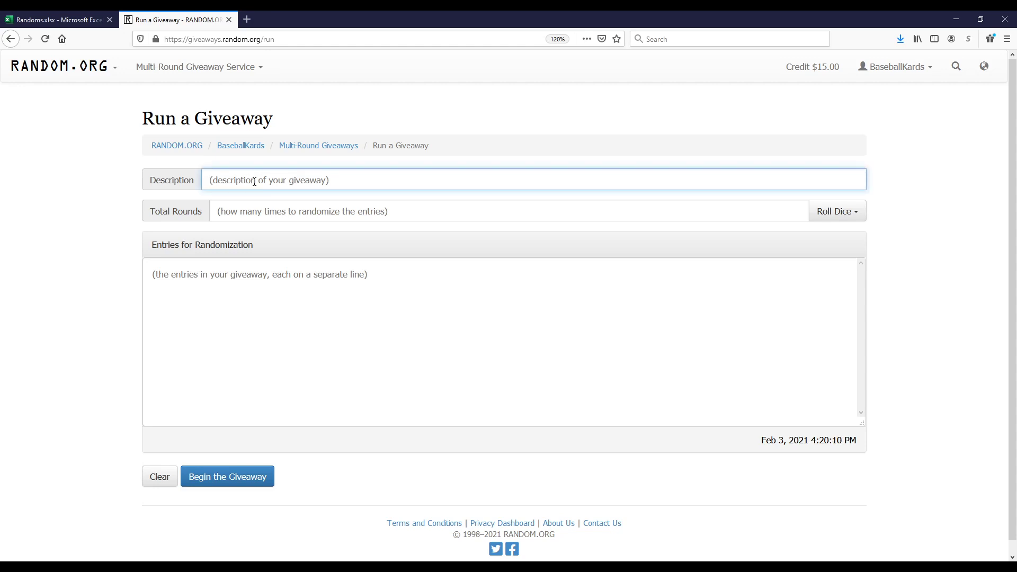
type("Names")
Copy the 25 names in A1:A25 and paste them as giveaway entries.
left_click(82, 21)
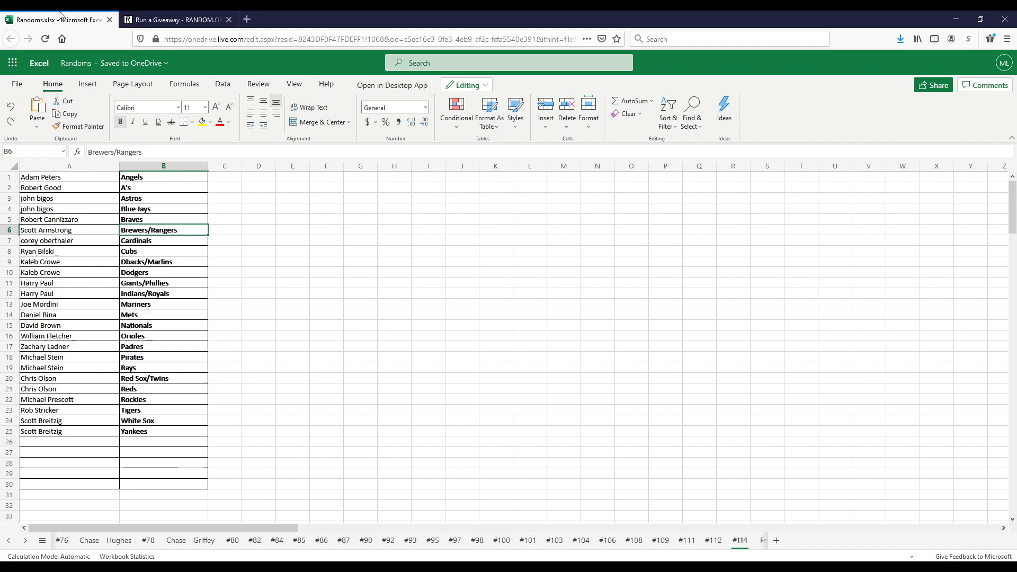
left_click_drag(82, 178, 66, 431)
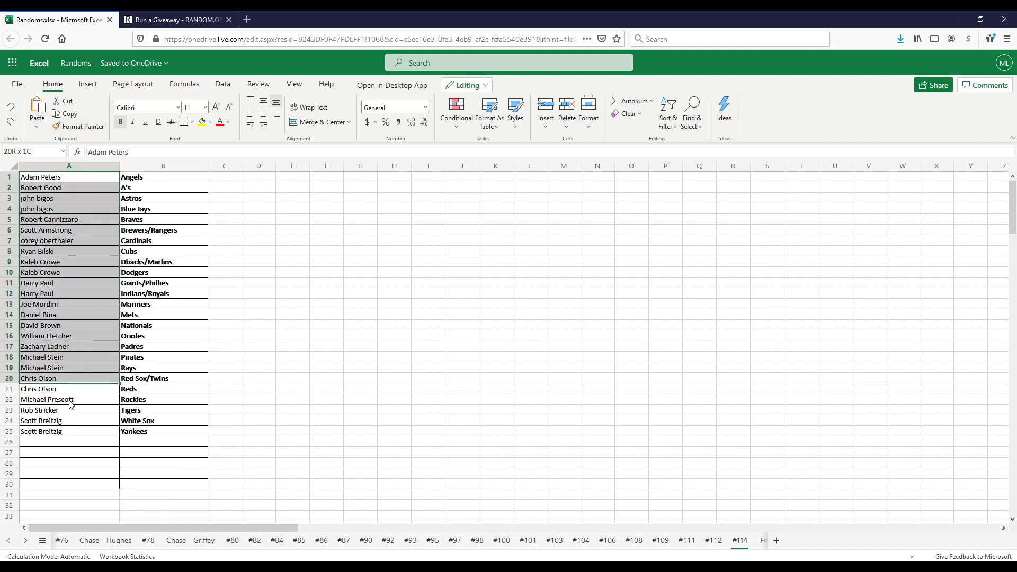
key("ctrl+c")
left_click(175, 20)
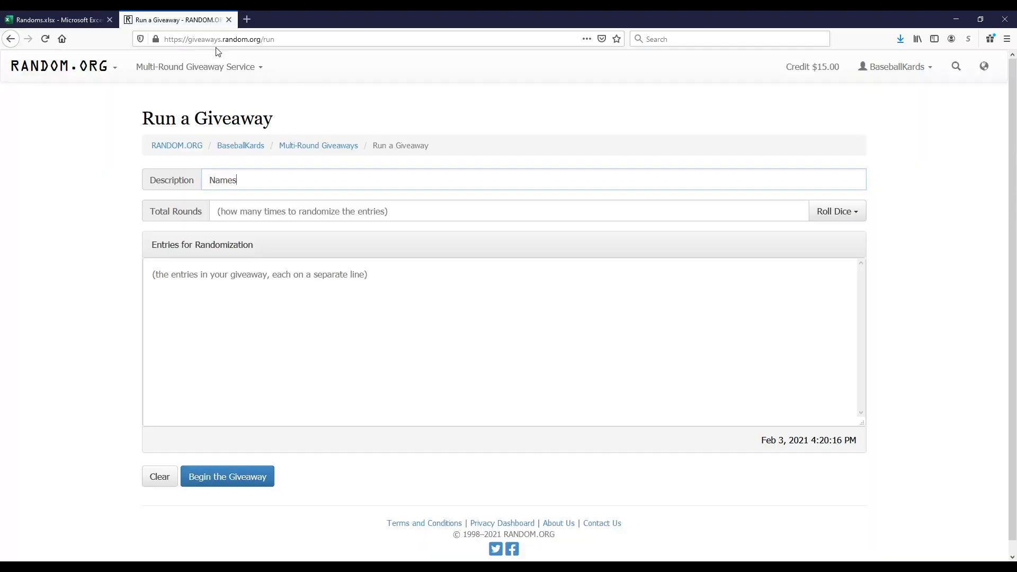
left_click(266, 298)
key("ctrl+v")
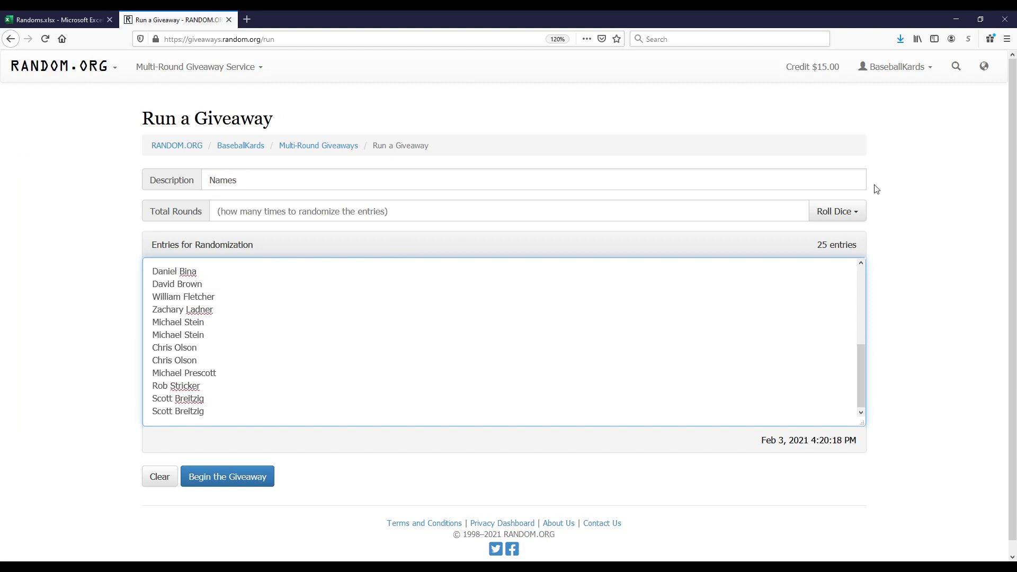
Roll 3d6 to set 15 total rounds and begin the giveaway.
left_click(850, 212)
left_click(835, 254)
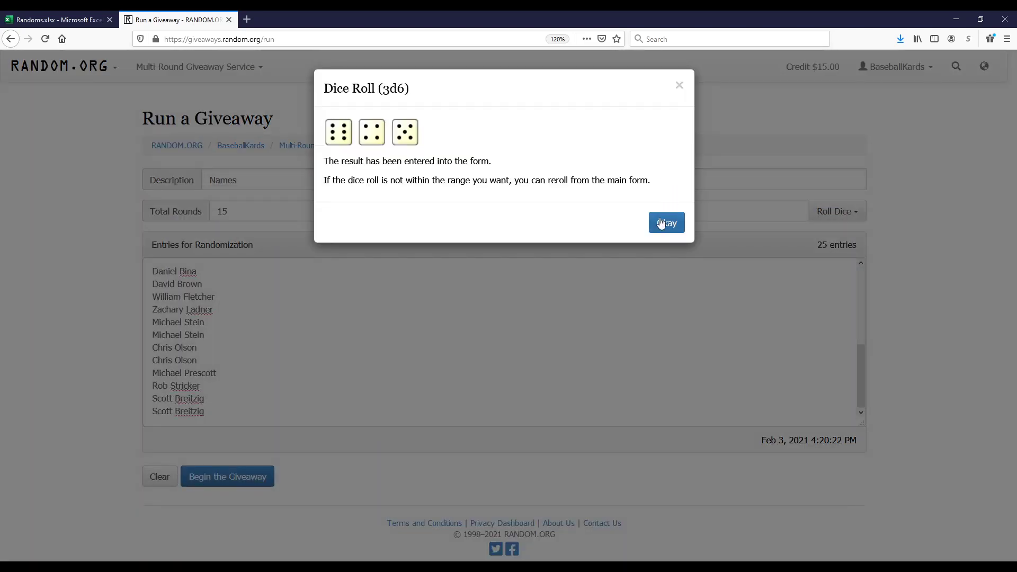
left_click(661, 223)
left_click(261, 479)
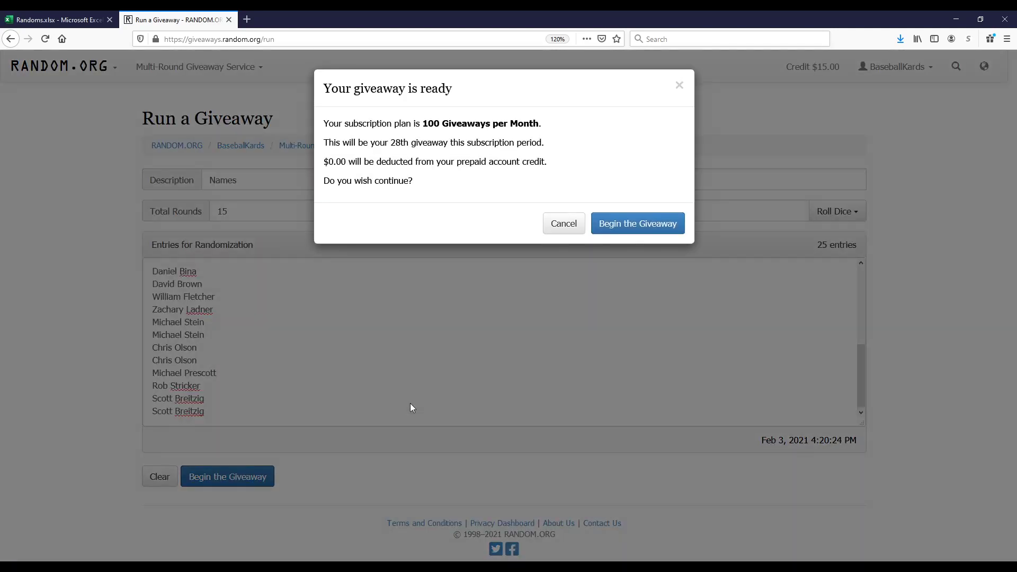
Run all 15 giveaway rounds and select the final numbered list of 25 names.
left_click(647, 222)
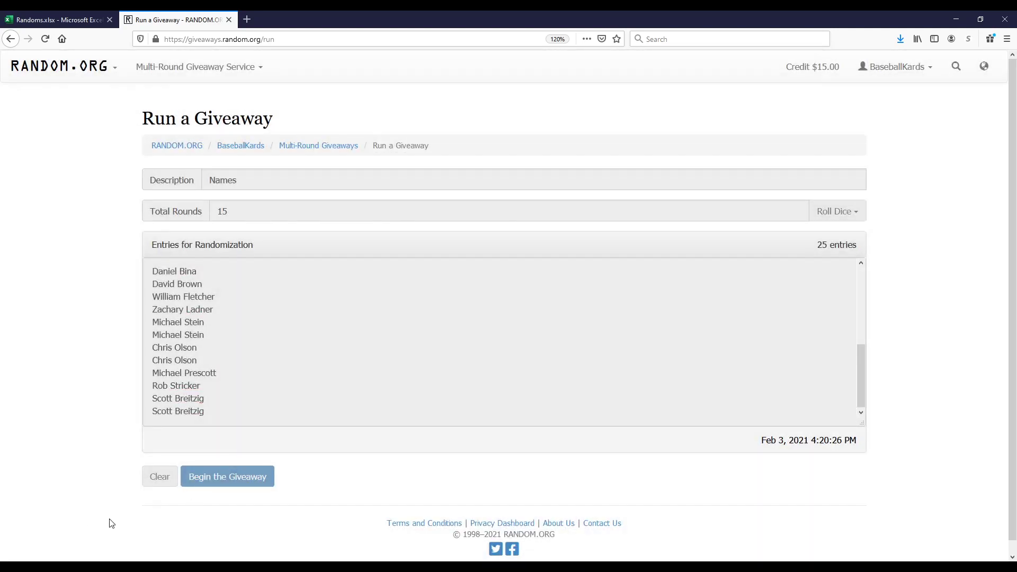
left_click(212, 476)
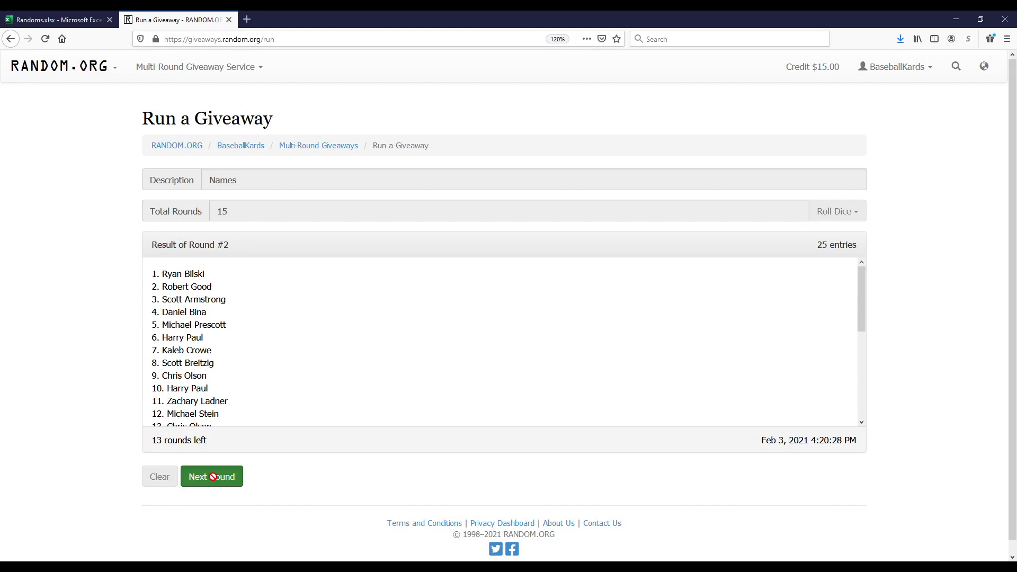
left_click(213, 476)
left_click(212, 476)
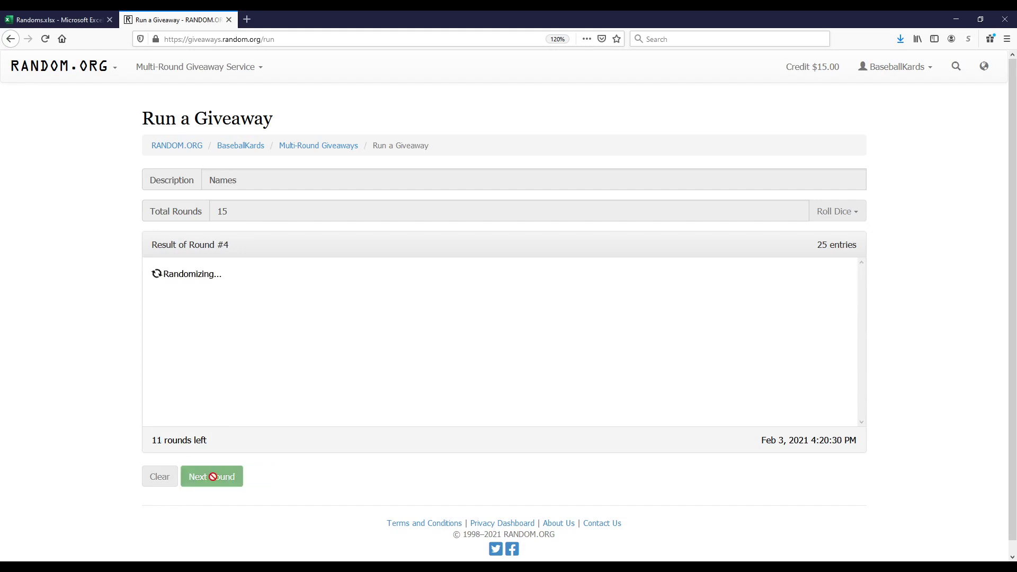
left_click(212, 477)
left_click(214, 480)
left_click(212, 477)
left_click(212, 480)
left_click(214, 480)
left_click(212, 477)
left_click(213, 478)
left_click(223, 480)
left_click(218, 479)
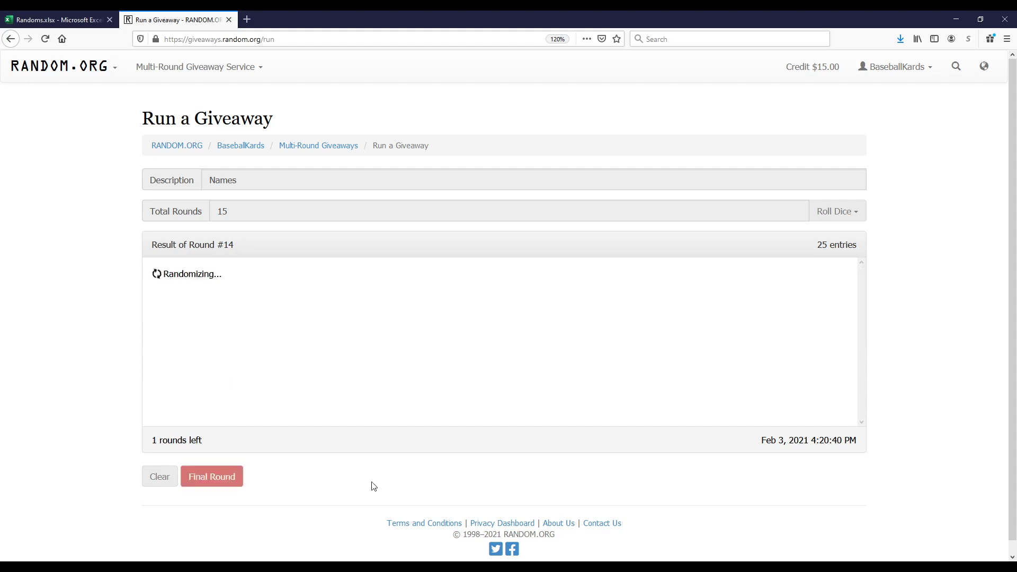
mouse_move(152, 272)
left_mouse_down()
mouse_move(281, 439)
mouse_move(251, 381)
left_mouse_up()
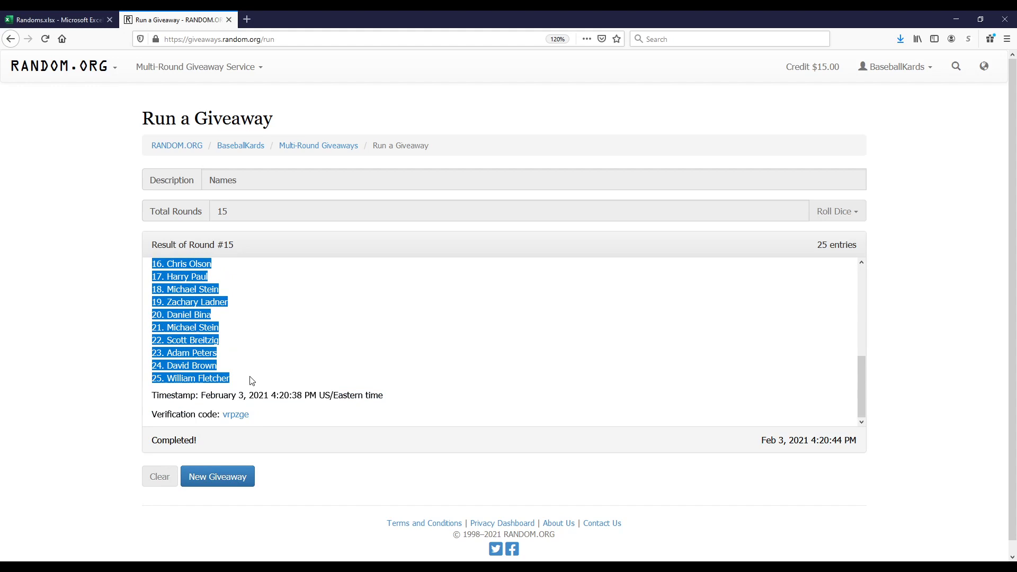
Paste the shuffled numbered names over column A from A1, then copy teams B1:B25.
left_click(39, 20)
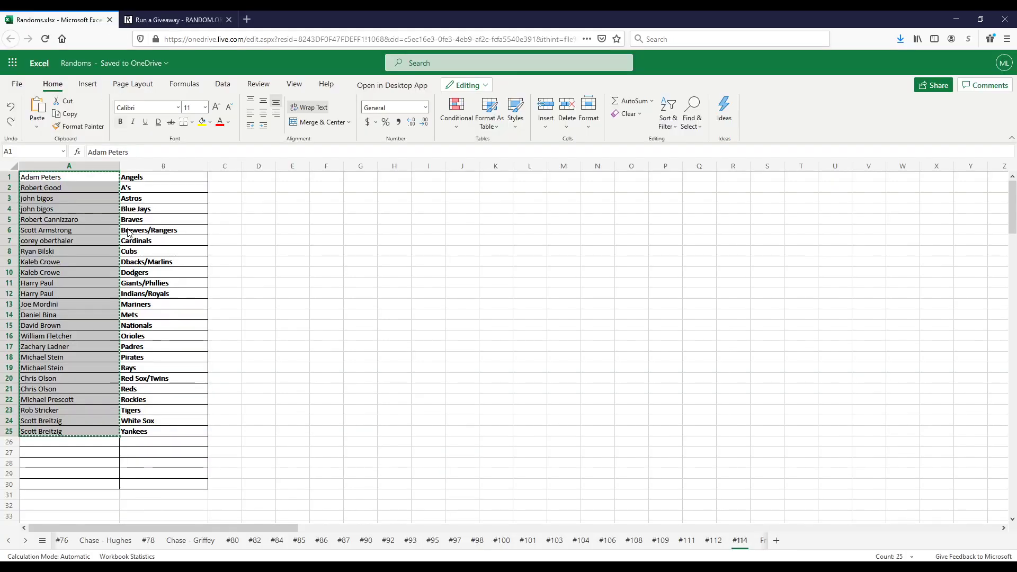
left_click(76, 179)
key("ctrl+v")
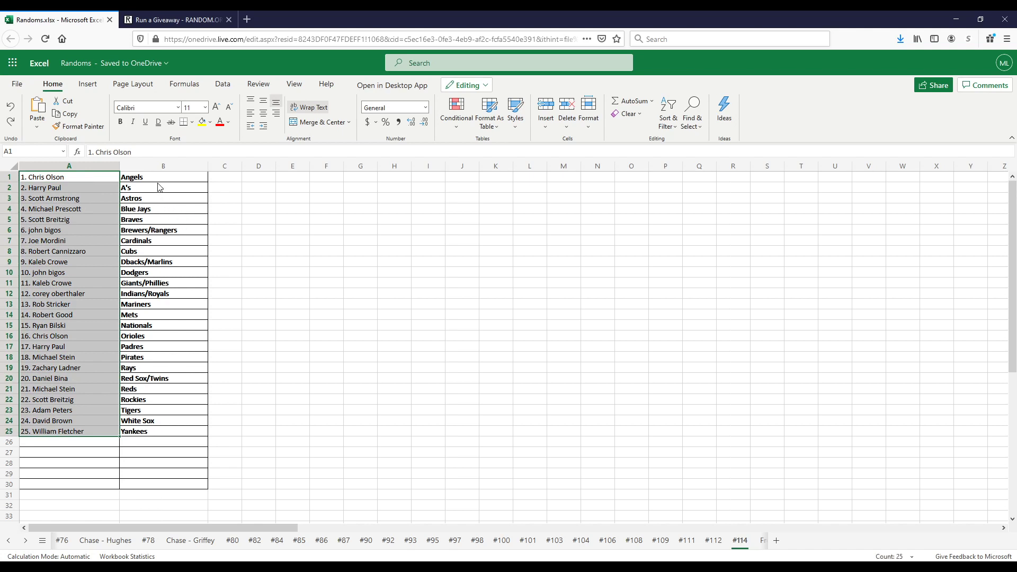
left_click_drag(159, 178, 150, 430)
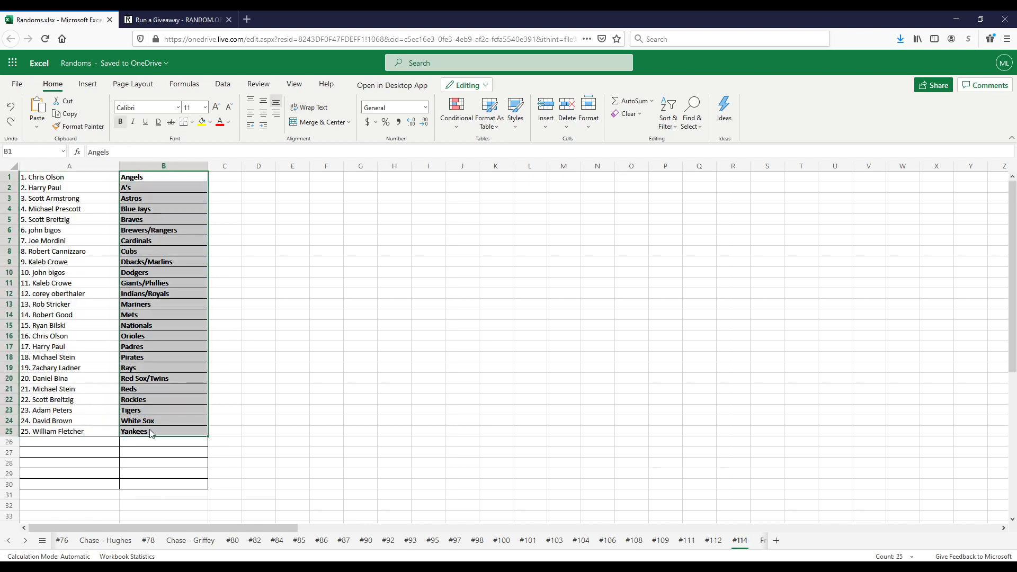
key("ctrl+c")
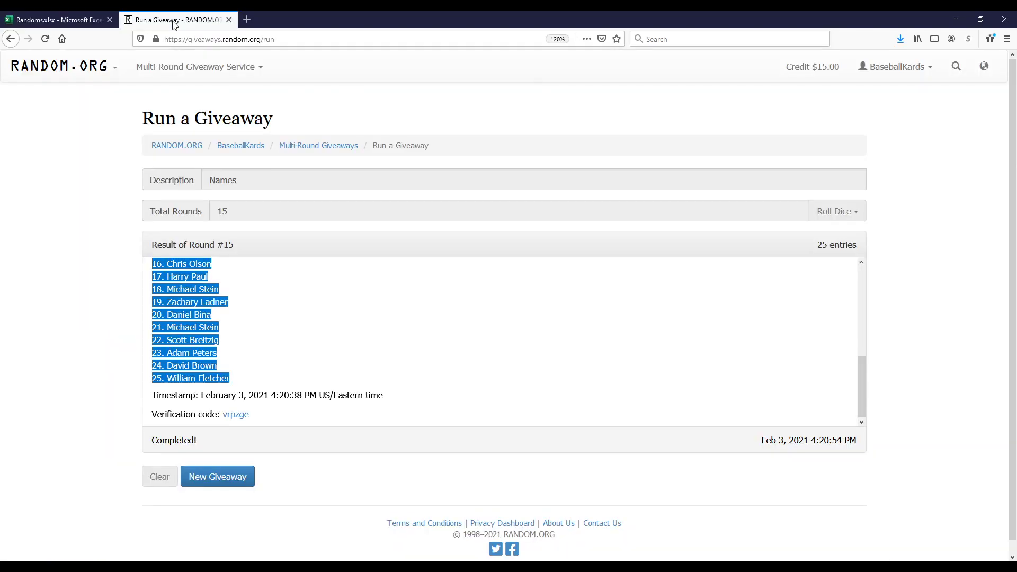
Start a new RANDOM.ORG giveaway, clearing the finished names giveaway.
left_click(175, 20)
left_click(205, 473)
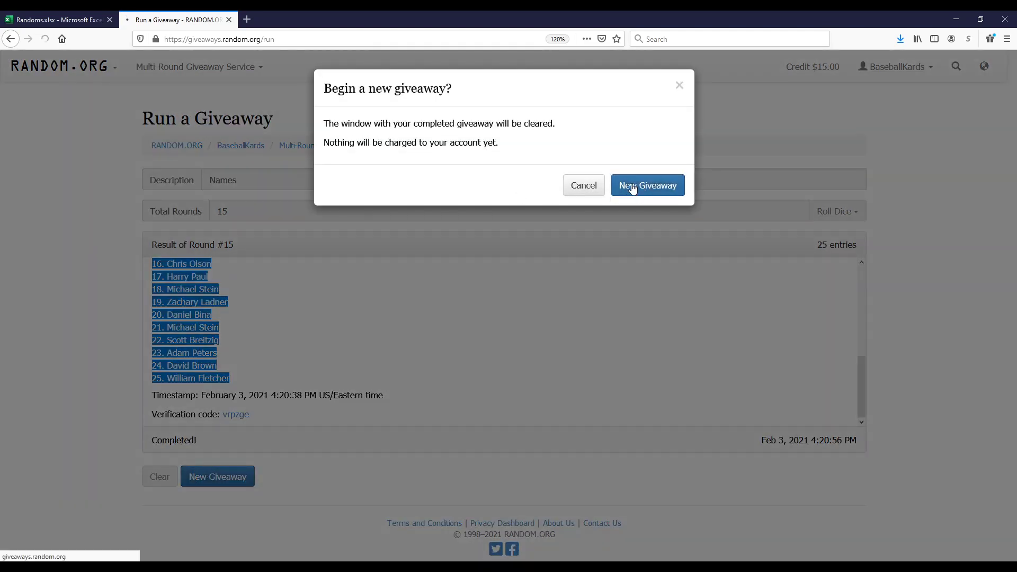
left_click(631, 188)
Title the giveaway 'Teams' and paste the 25 team names as entries.
left_click(296, 179)
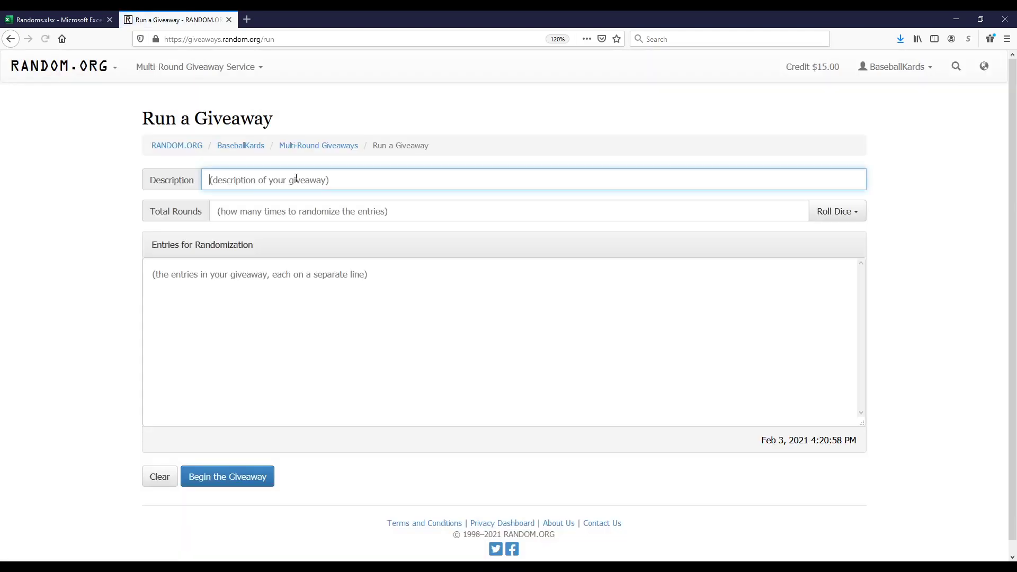
type("Teams")
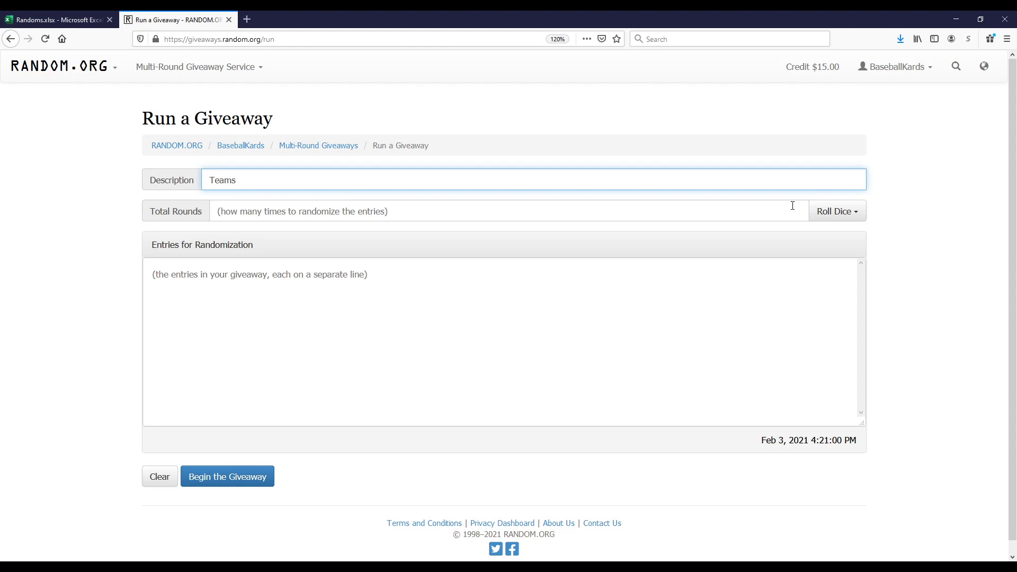
left_click(847, 211)
left_click(482, 339)
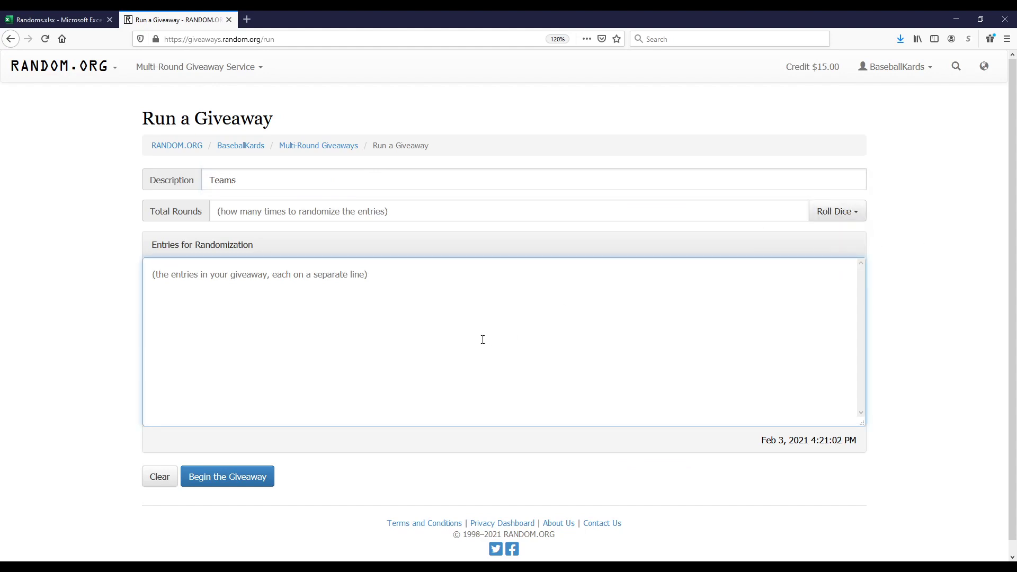
key("ctrl+v")
Roll 3d6 to set 8 total rounds and begin the team giveaway.
left_click(842, 212)
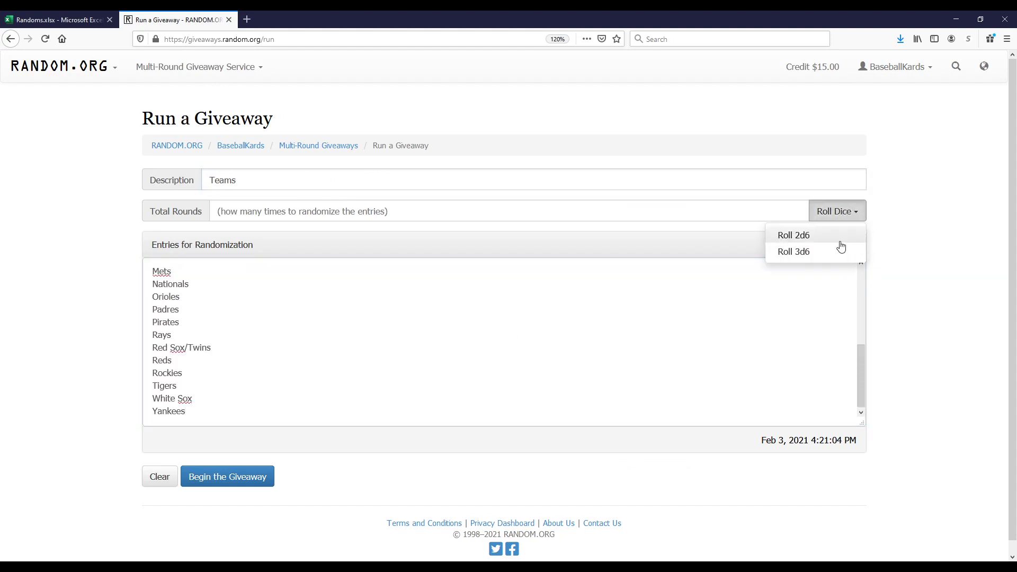
left_click(824, 251)
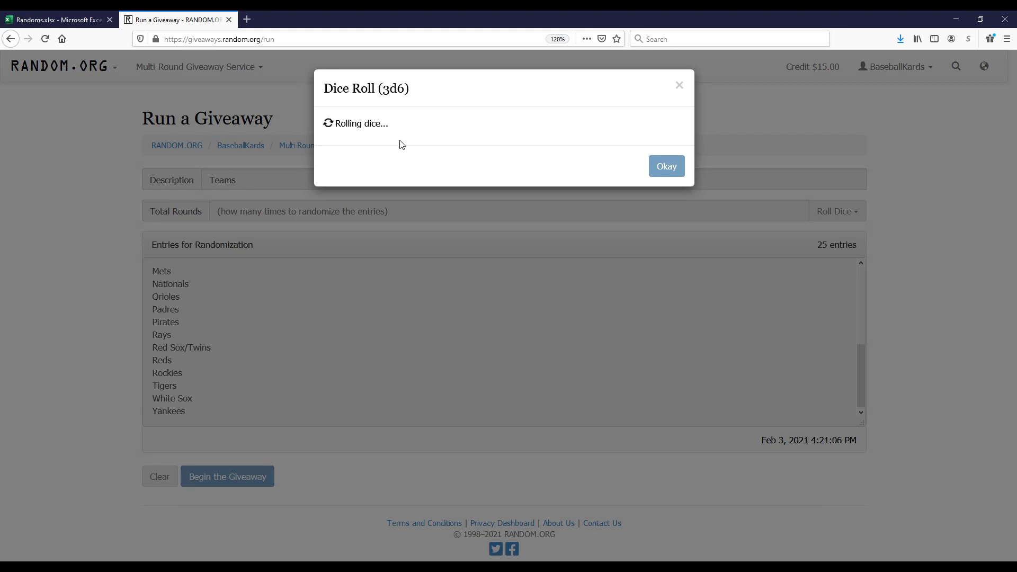
left_click(660, 223)
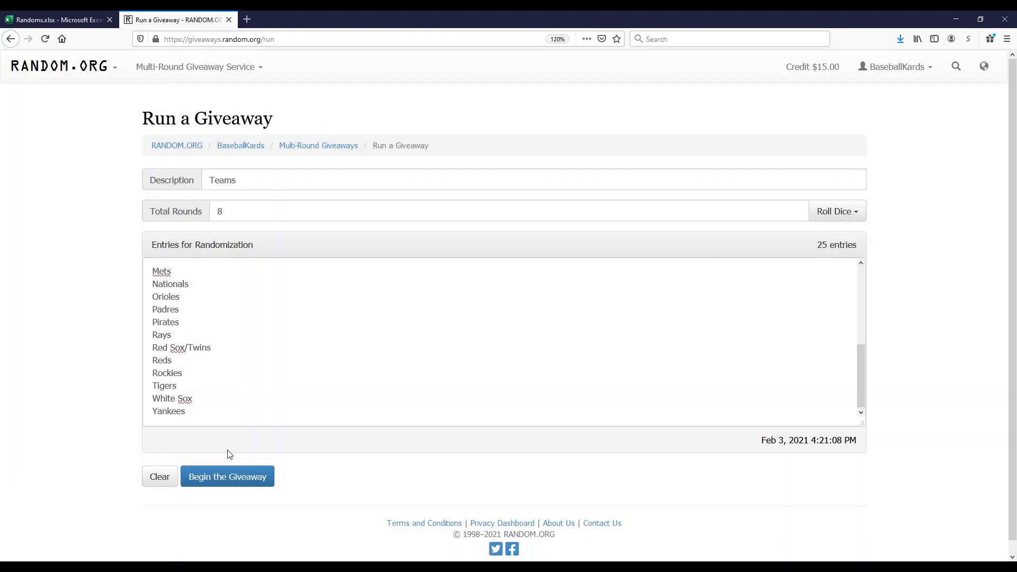
left_click(229, 482)
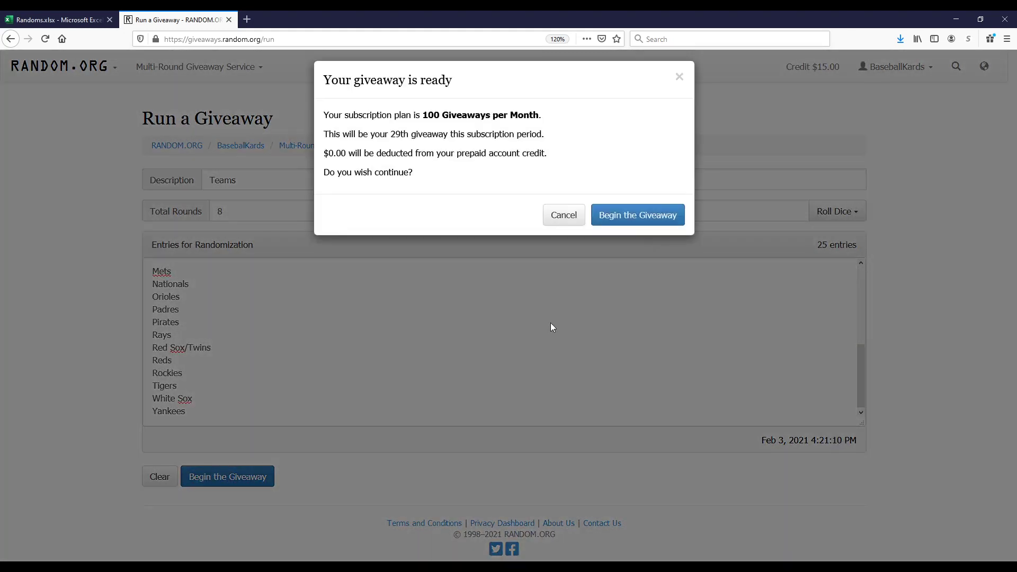
left_click(641, 220)
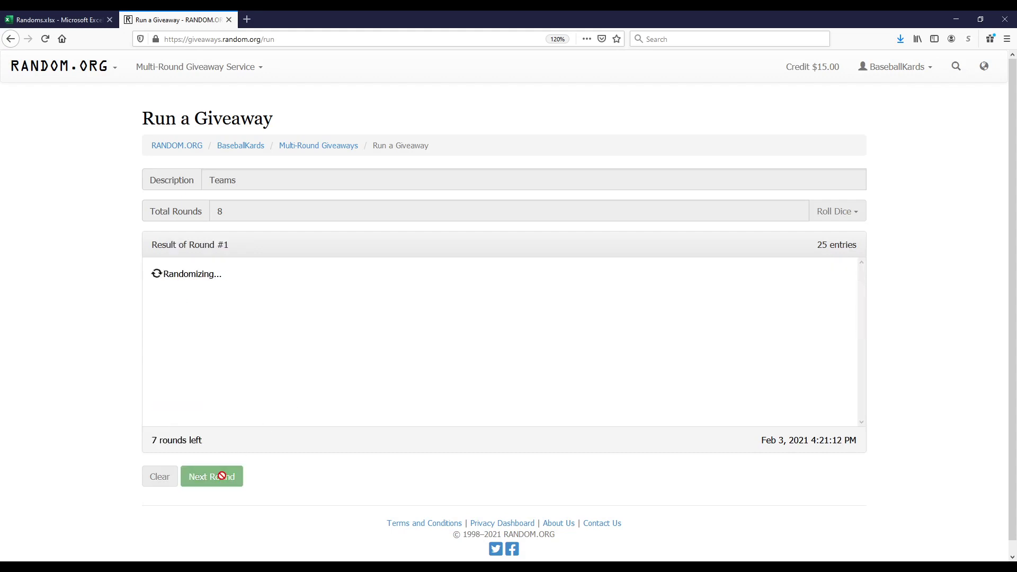
Run all 8 team rounds and select the final numbered team list.
left_click(206, 475)
left_click(206, 476)
left_click(206, 476)
left_click(206, 475)
left_click(206, 476)
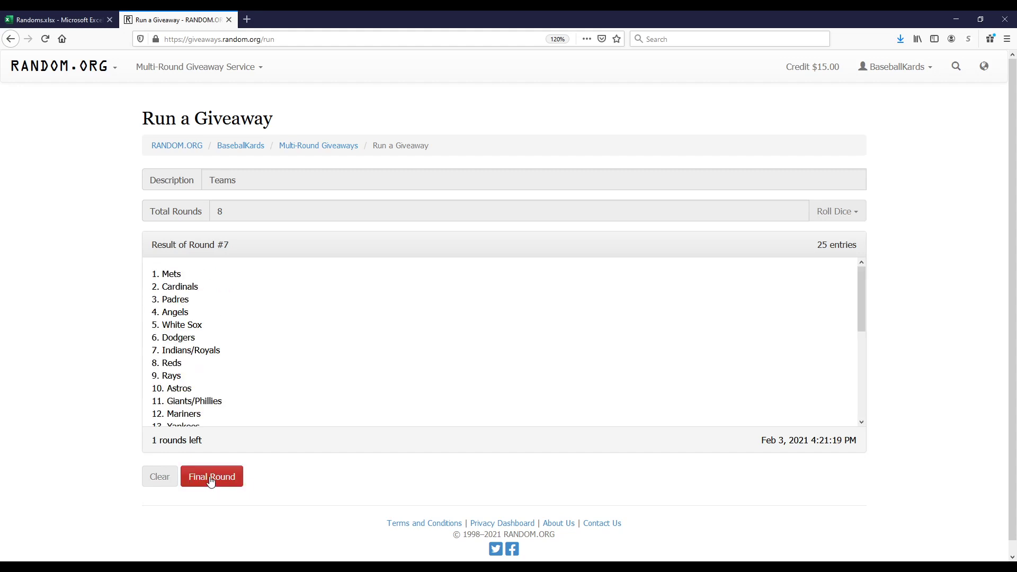
left_click(210, 481)
mouse_move(152, 272)
left_mouse_down()
mouse_move(209, 293)
mouse_move(254, 441)
mouse_move(247, 380)
left_mouse_up()
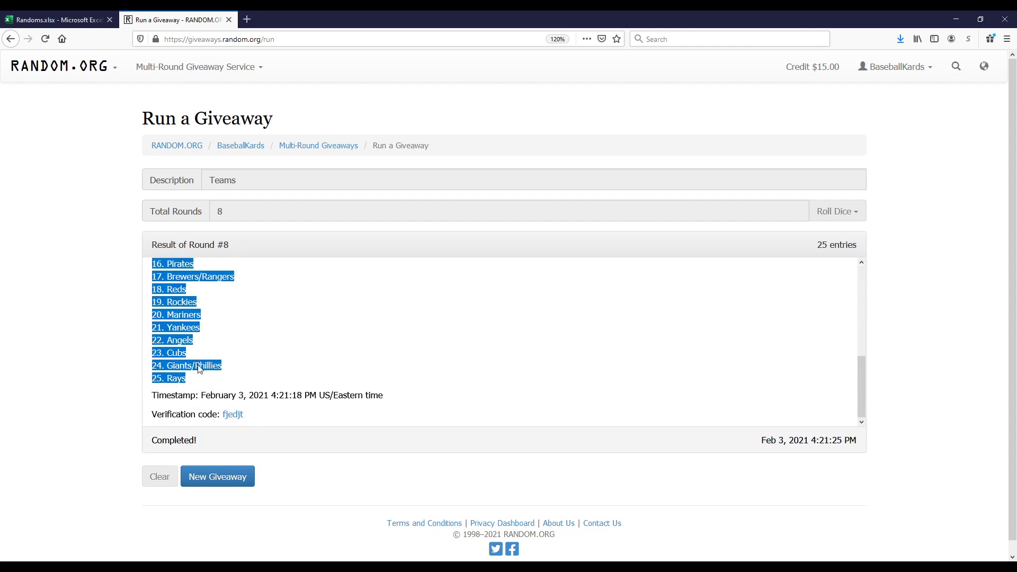
Paste the shuffled team list, 1. Astros to 25. Rays, over column B.
left_click(74, 19)
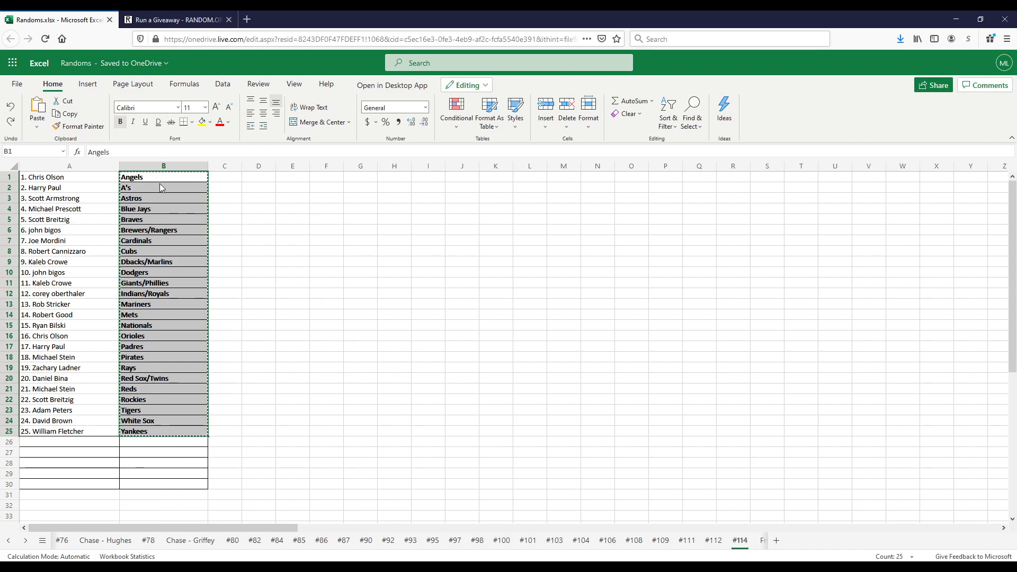
key("ctrl+v")
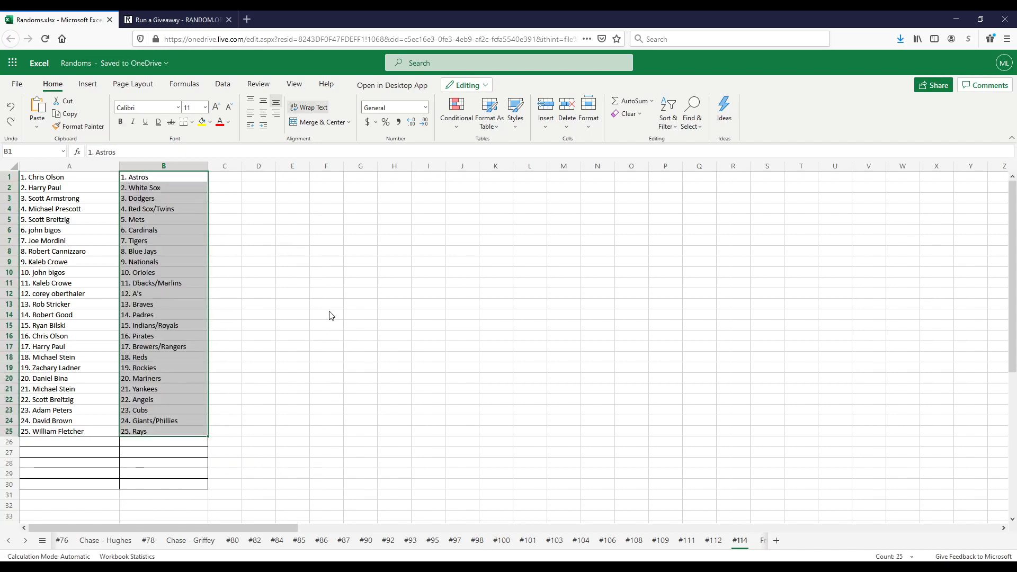
left_click(330, 292)
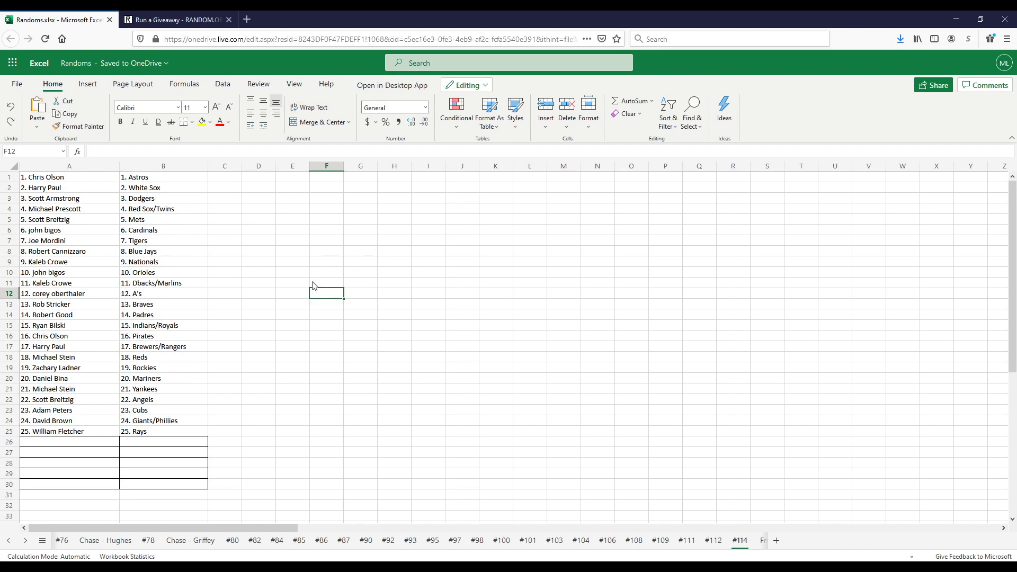